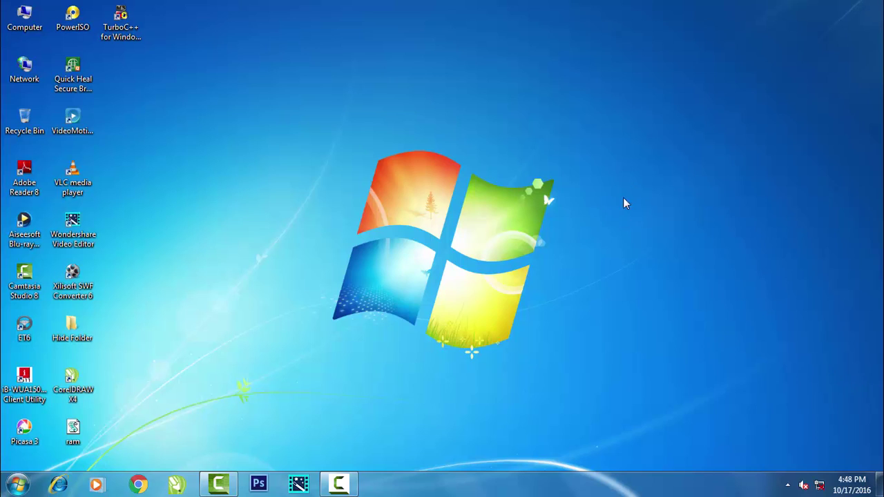
{"action": "right_click", "coordinate": [626, 186]}
{"action": "right_click", "coordinate": [627, 196]}
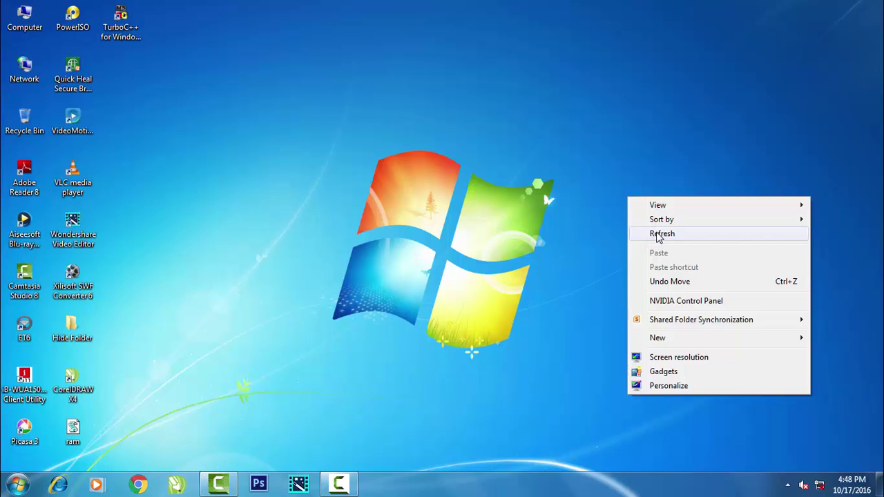
{"action": "left_click", "coordinate": [659, 235]}
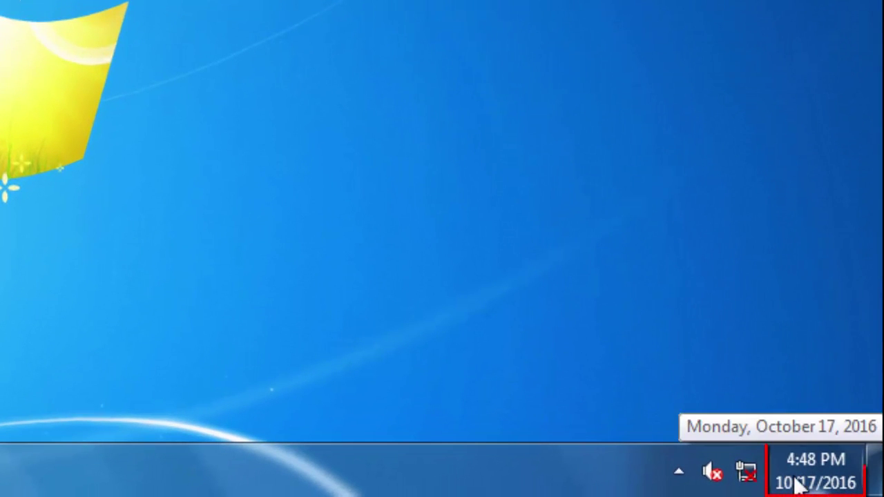
Open the date and time settings from the taskbar clock and move the dialog to the middle of the desktop.
{"action": "left_click", "coordinate": [806, 486]}
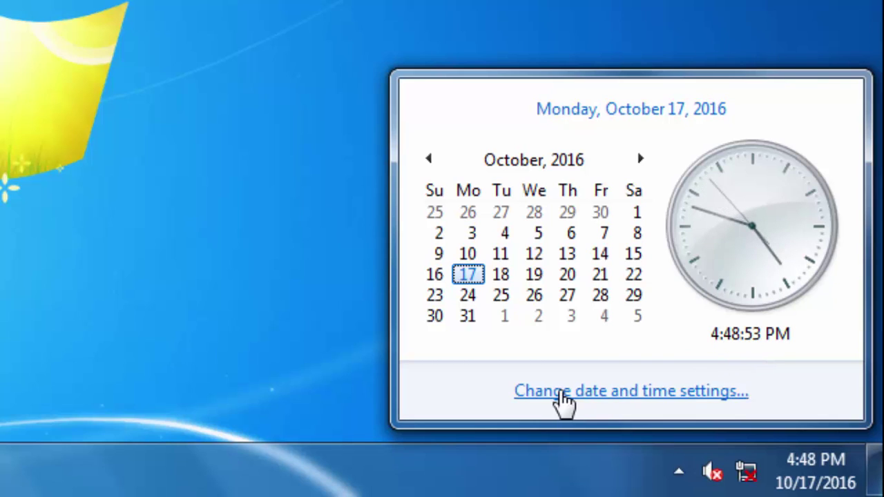
{"action": "left_click", "coordinate": [576, 393]}
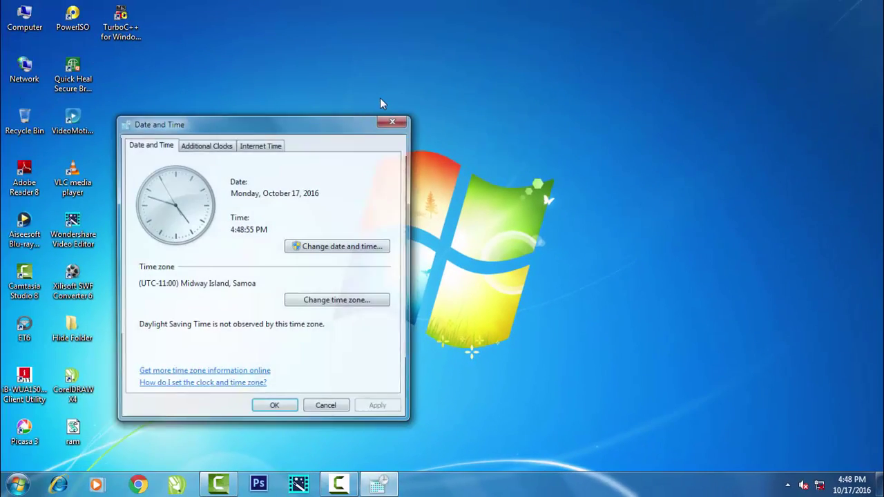
{"action": "left_click_drag", "start_coordinate": [304, 125], "coordinate": [511, 105]}
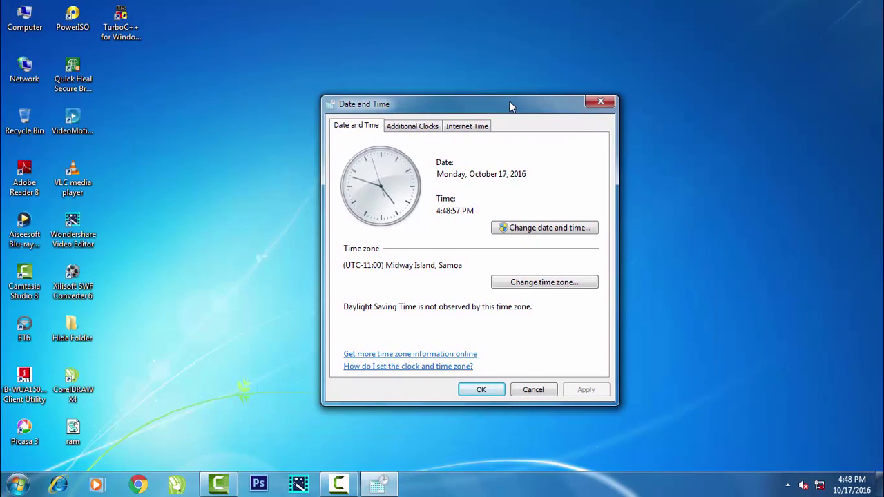
{"action": "left_click_drag", "start_coordinate": [437, 114], "coordinate": [473, 117]}
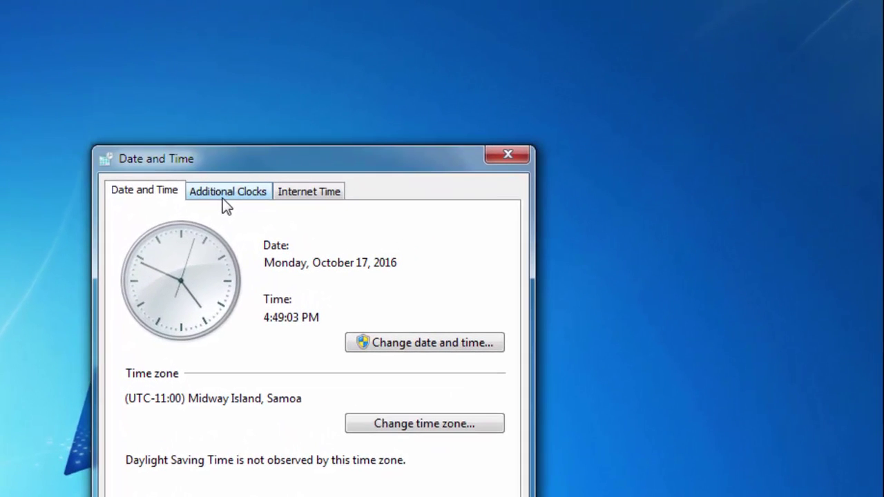
Look through the pages of the Date and Time dialog and enable both additional clocks.
{"action": "left_click", "coordinate": [233, 196]}
{"action": "left_click", "coordinate": [299, 192]}
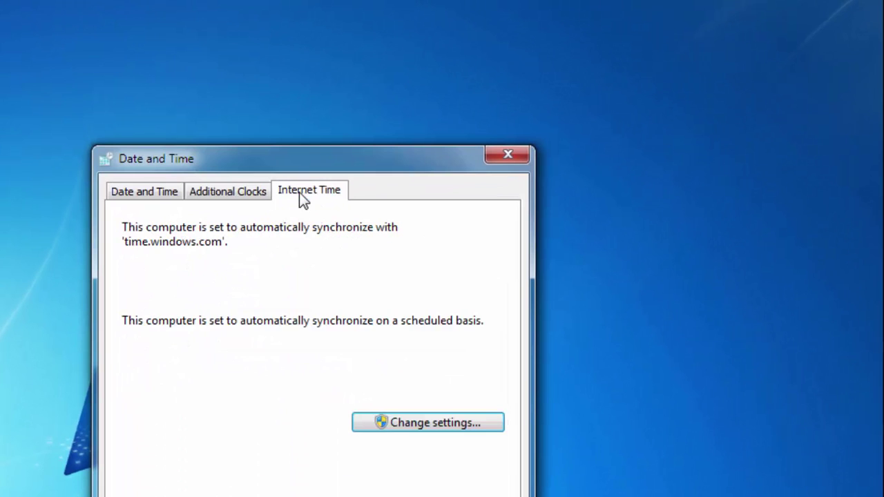
{"action": "left_click", "coordinate": [166, 197]}
{"action": "left_click", "coordinate": [243, 198]}
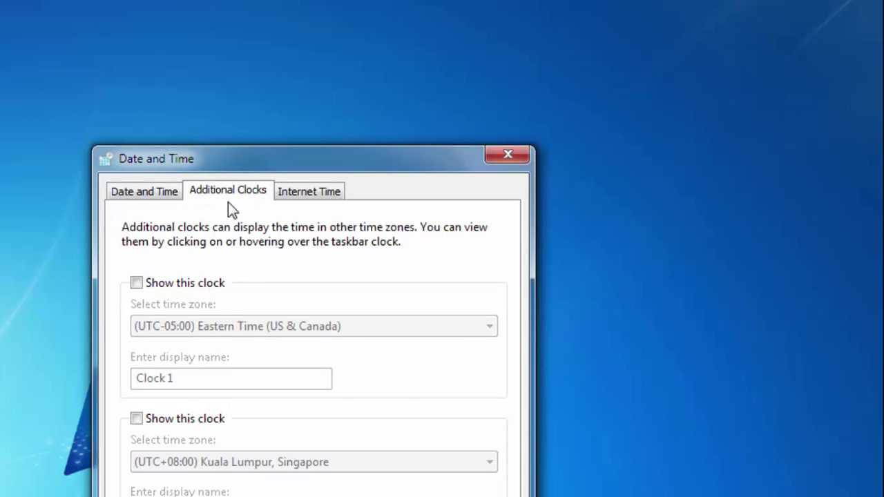
{"action": "left_click", "coordinate": [170, 193]}
{"action": "left_click", "coordinate": [204, 194]}
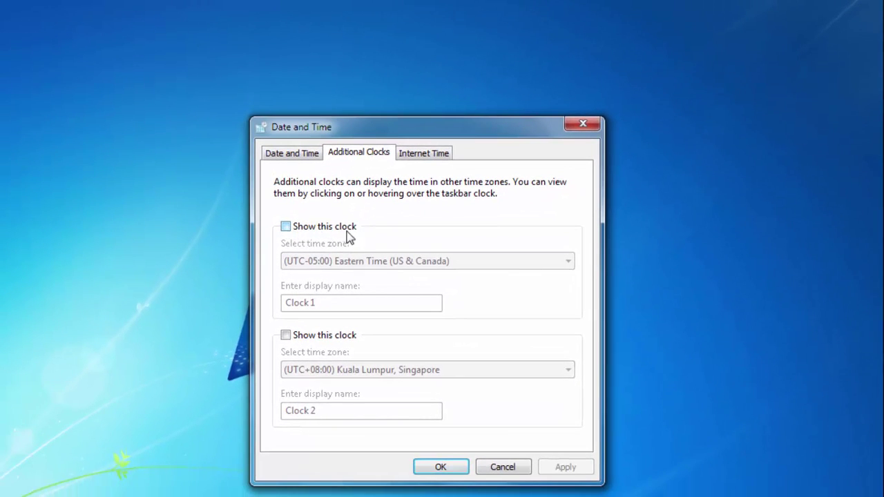
{"action": "left_click", "coordinate": [302, 230]}
{"action": "left_click", "coordinate": [308, 337]}
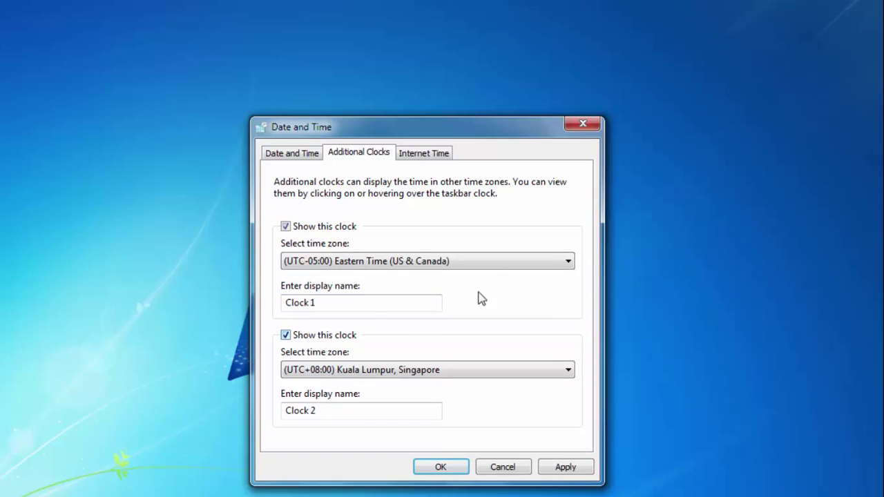
Set the first additional clock's time zone to (UTC-04:00) Atlantic Time (Canada).
{"action": "left_click", "coordinate": [491, 266]}
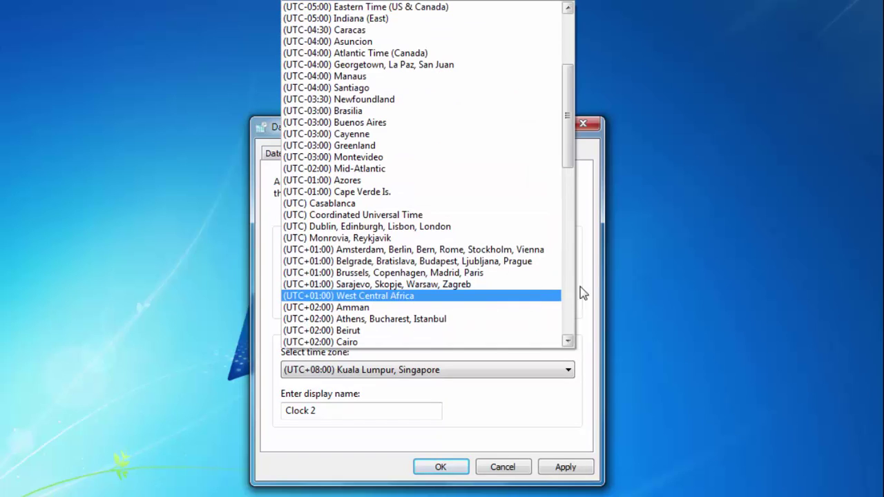
{"action": "left_click", "coordinate": [581, 287]}
{"action": "left_click", "coordinate": [514, 261]}
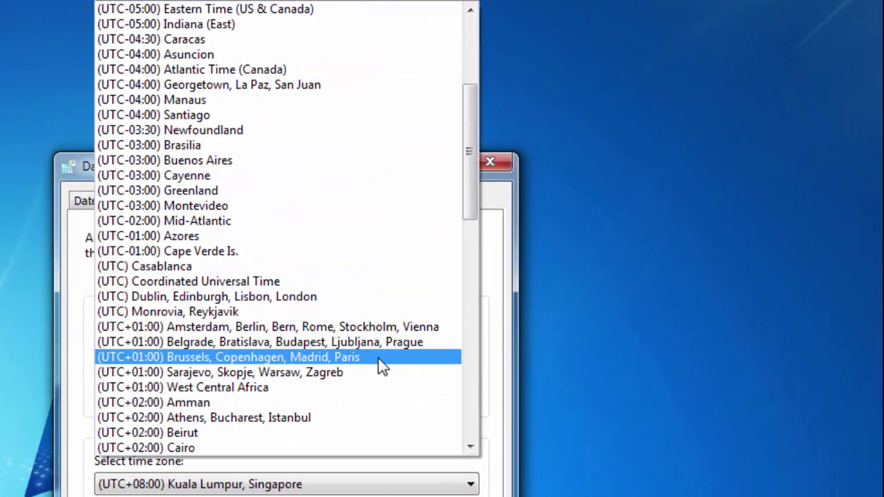
{"action": "scroll", "coordinate": [406, 200], "scroll_direction": "up", "scroll_amount": 4}
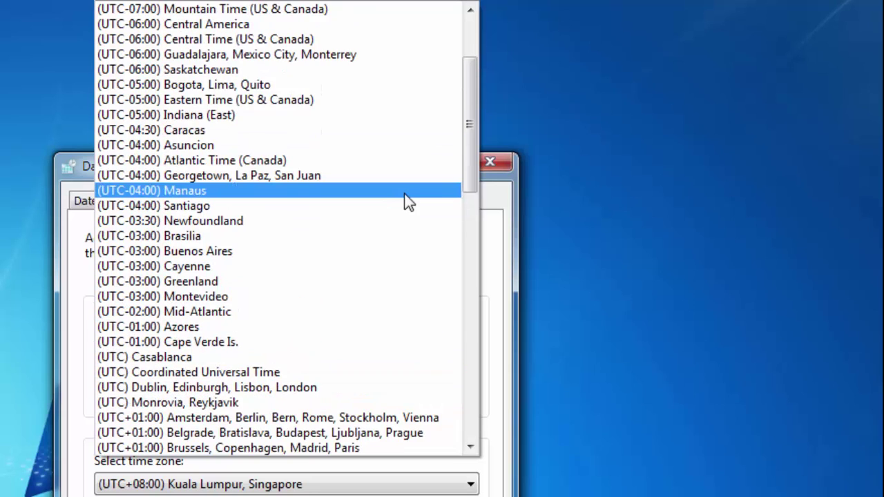
{"action": "left_click_drag", "start_coordinate": [474, 146], "coordinate": [474, 375]}
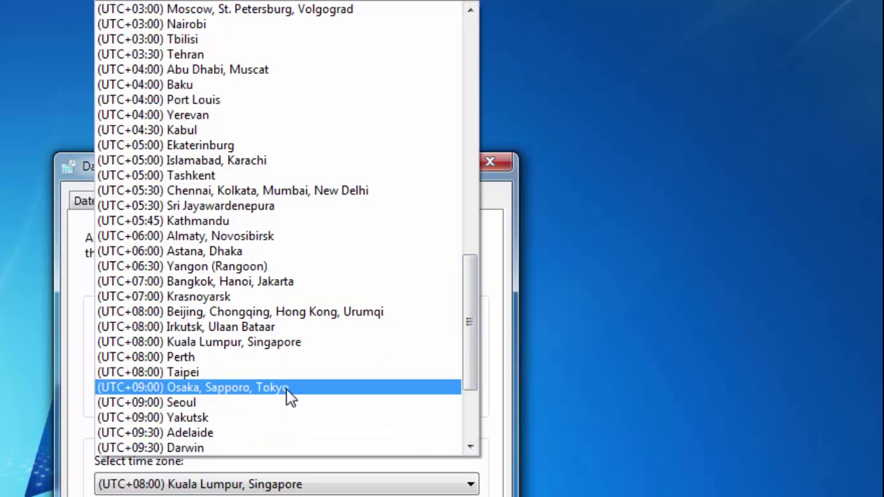
{"action": "scroll", "coordinate": [311, 342], "scroll_direction": "up", "scroll_amount": 1}
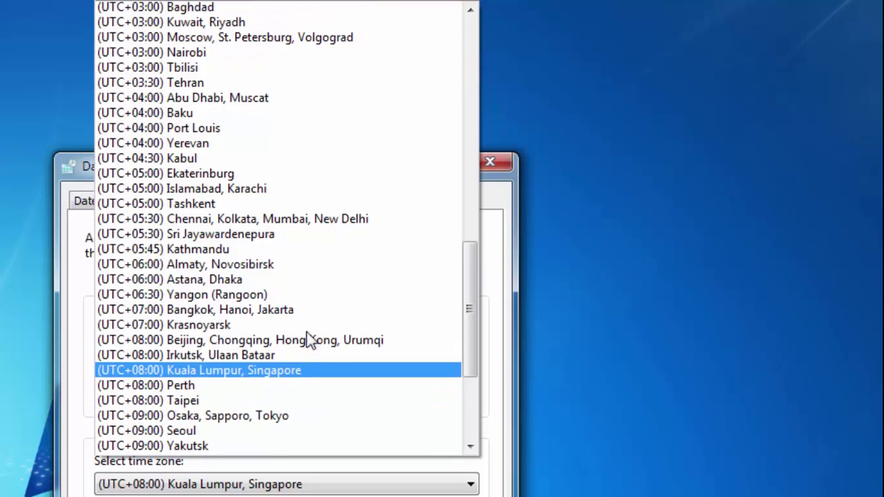
{"action": "scroll", "coordinate": [311, 342], "scroll_direction": "up", "scroll_amount": 1}
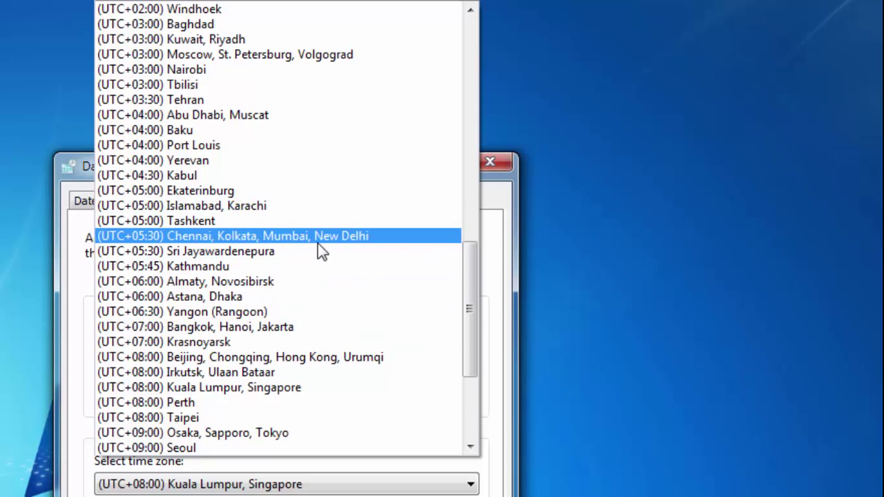
{"action": "scroll", "coordinate": [304, 244], "scroll_direction": "up", "scroll_amount": 2}
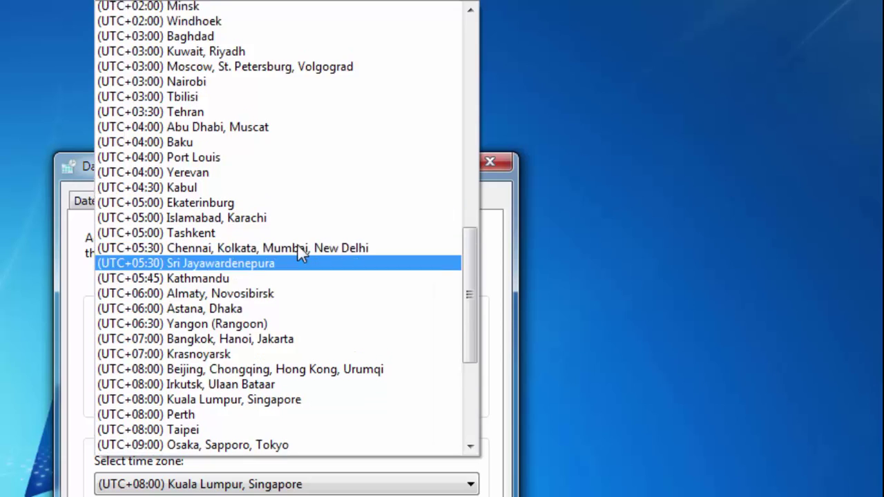
{"action": "scroll", "coordinate": [249, 225], "scroll_direction": "up", "scroll_amount": 3}
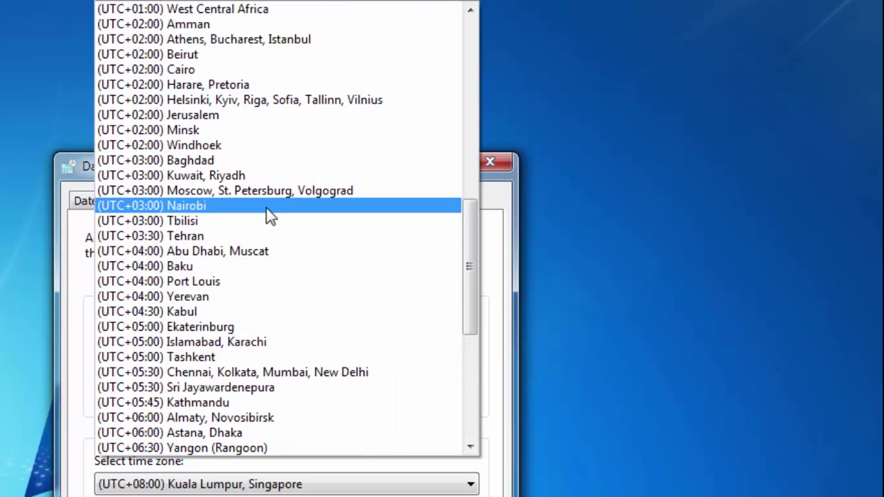
{"action": "scroll", "coordinate": [275, 178], "scroll_direction": "up", "scroll_amount": 4}
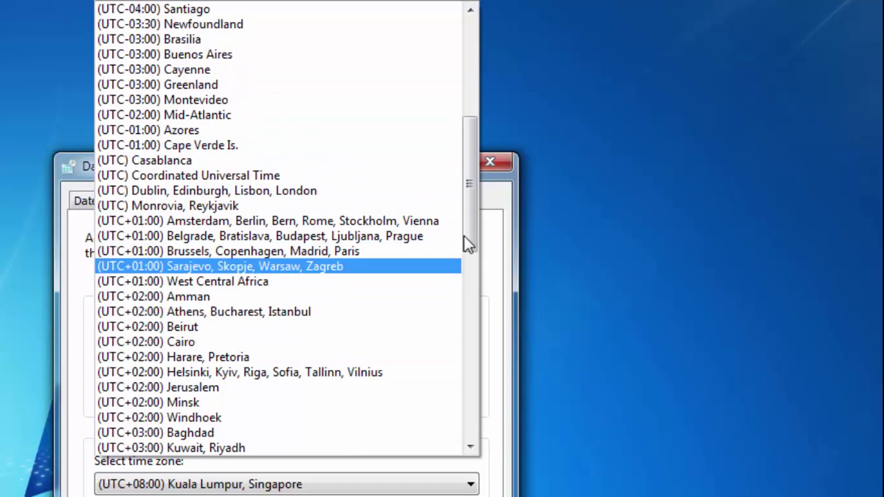
{"action": "left_click_drag", "start_coordinate": [465, 237], "coordinate": [467, 134]}
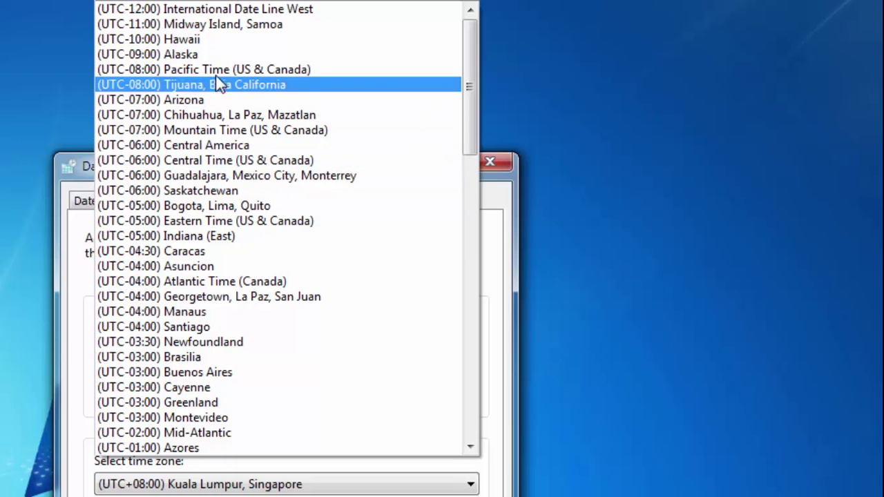
{"action": "left_click", "coordinate": [299, 280]}
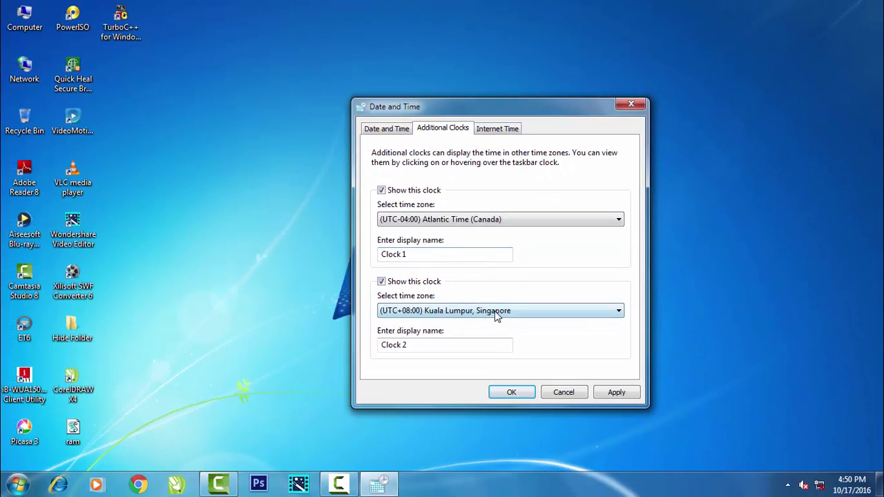
Set the second additional clock's time zone to (UTC+05:00) Islamabad, Karachi and save the settings.
{"action": "left_click", "coordinate": [496, 311]}
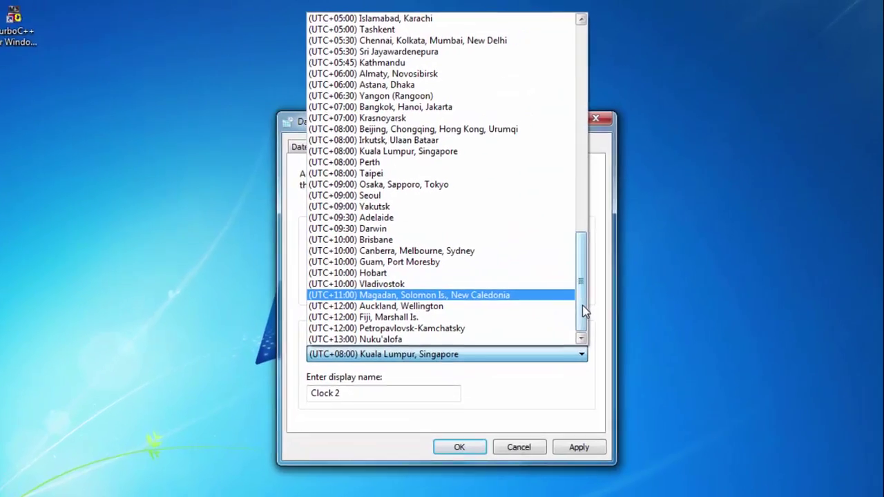
{"action": "left_click_drag", "start_coordinate": [584, 310], "coordinate": [572, 184]}
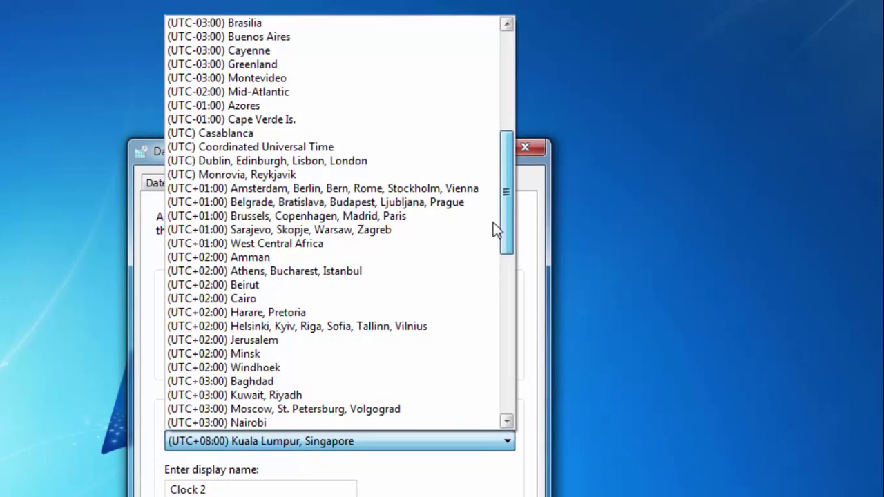
{"action": "left_click_drag", "start_coordinate": [496, 230], "coordinate": [489, 308]}
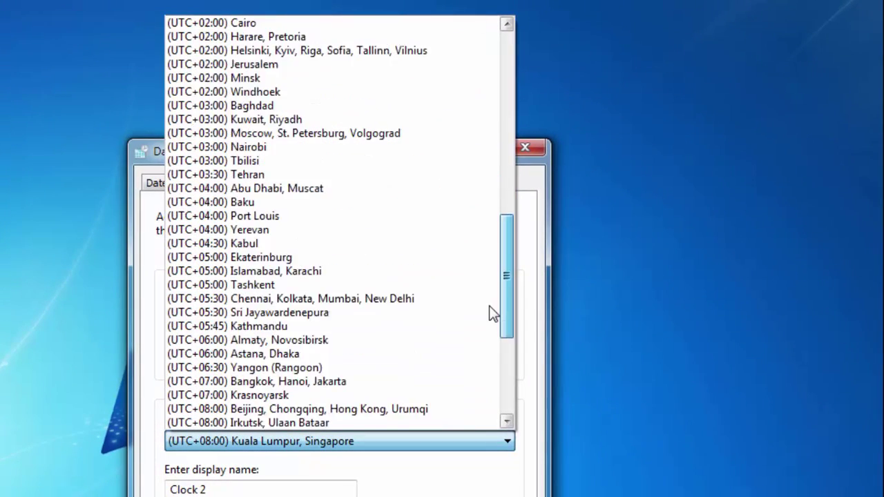
{"action": "left_click", "coordinate": [370, 271]}
{"action": "left_click", "coordinate": [586, 450]}
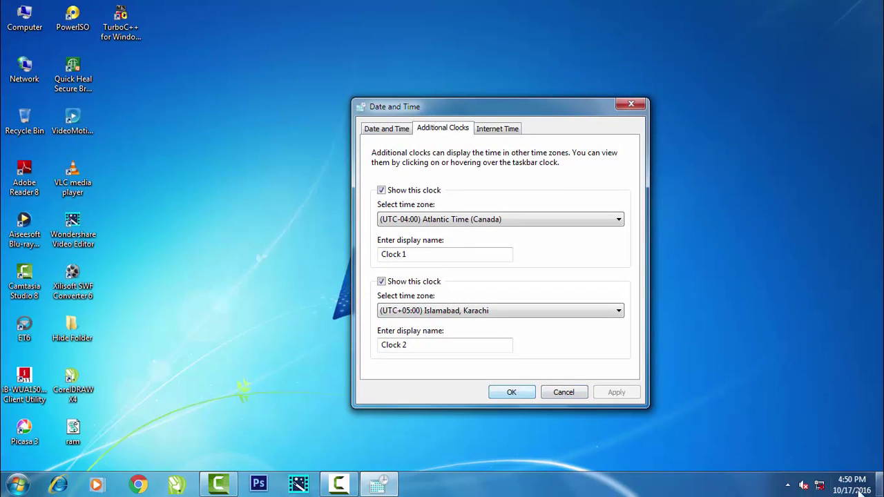
{"action": "left_click", "coordinate": [511, 392]}
View the added clocks from the taskbar clock, and reopen the additional clocks settings.
{"action": "left_click", "coordinate": [847, 480]}
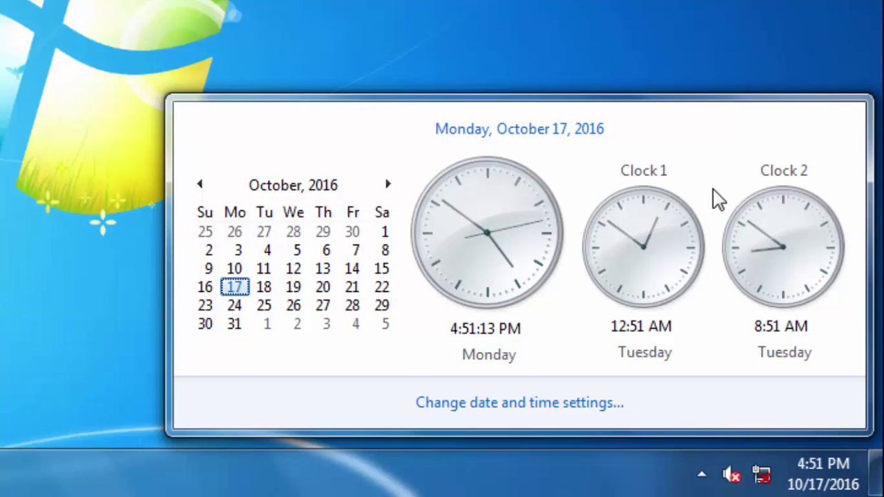
{"action": "left_click", "coordinate": [552, 404]}
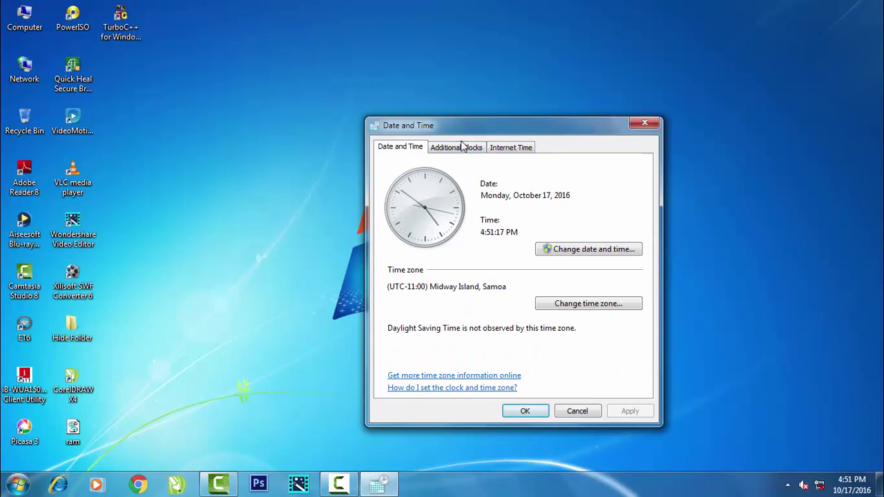
{"action": "left_click", "coordinate": [462, 147]}
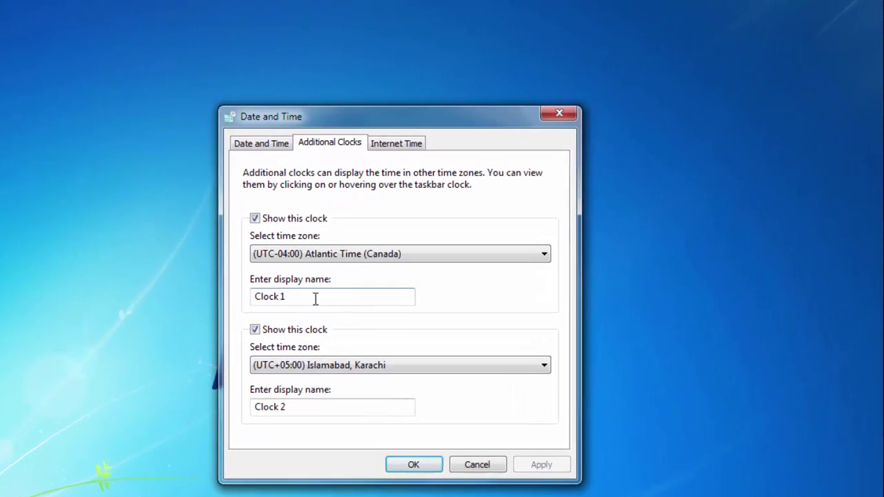
Set the display name of the Atlantic Time clock to Canada.
{"action": "key", "text": "Tab"}
{"action": "key", "text": "Tab"}
{"action": "key", "text": "Tab"}
{"action": "key", "text": "Tab"}
{"action": "key", "text": "Tab"}
{"action": "key", "text": "Tab"}
{"action": "key", "text": "shift+Tab"}
{"action": "key", "text": "shift+Tab"}
{"action": "key", "text": "shift+Tab"}
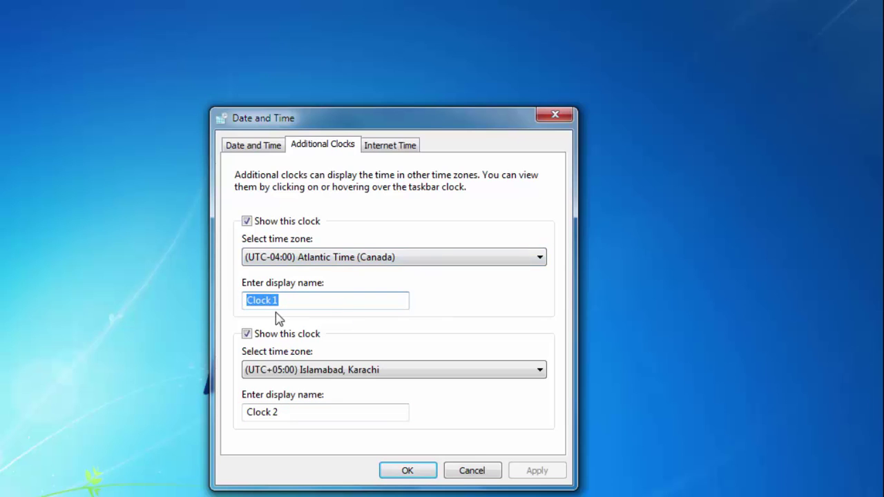
{"action": "type", "text": "Ca"}
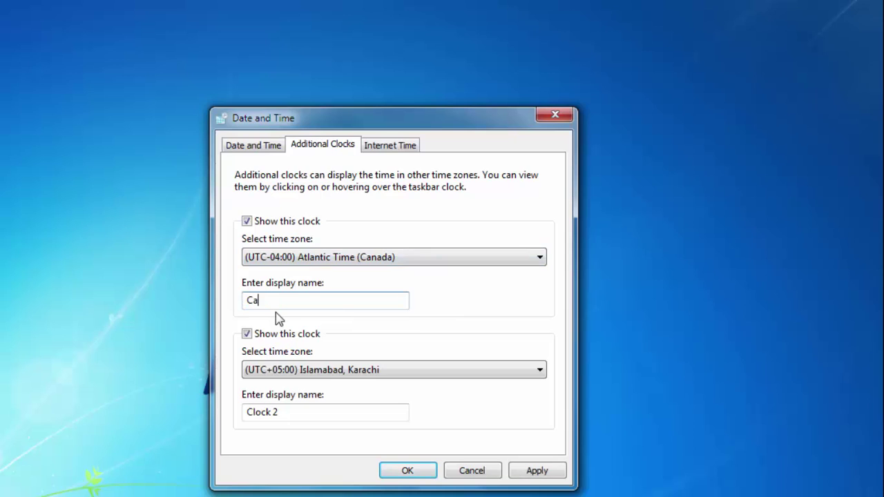
{"action": "type", "text": "nada"}
Set the display name of the Islamabad, Karachi clock to Karachi and save the settings.
{"action": "left_click_drag", "start_coordinate": [286, 408], "coordinate": [247, 471]}
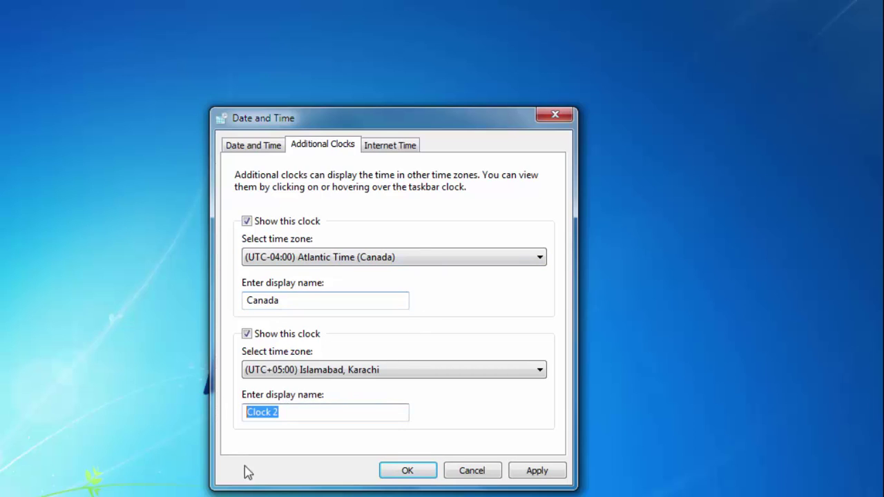
{"action": "type", "text": "Karachi"}
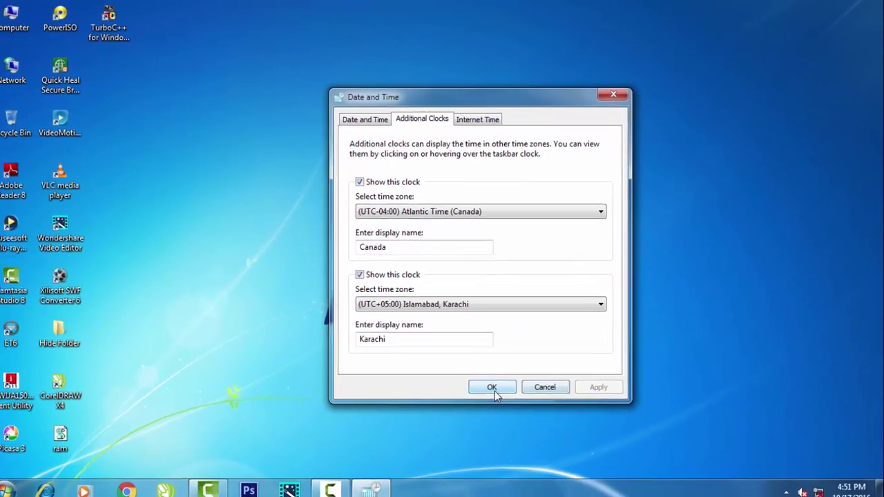
{"action": "left_click", "coordinate": [407, 470]}
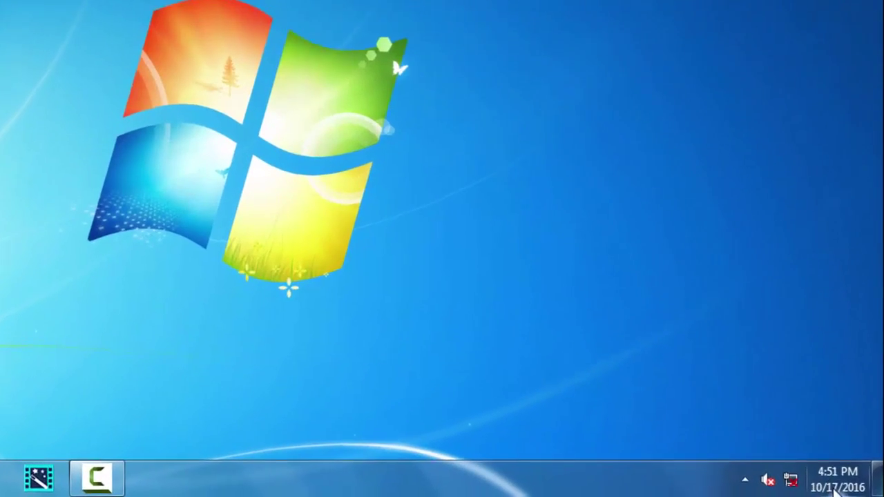
Open the taskbar clock to check the two renamed additional clocks.
{"action": "left_click", "coordinate": [834, 486]}
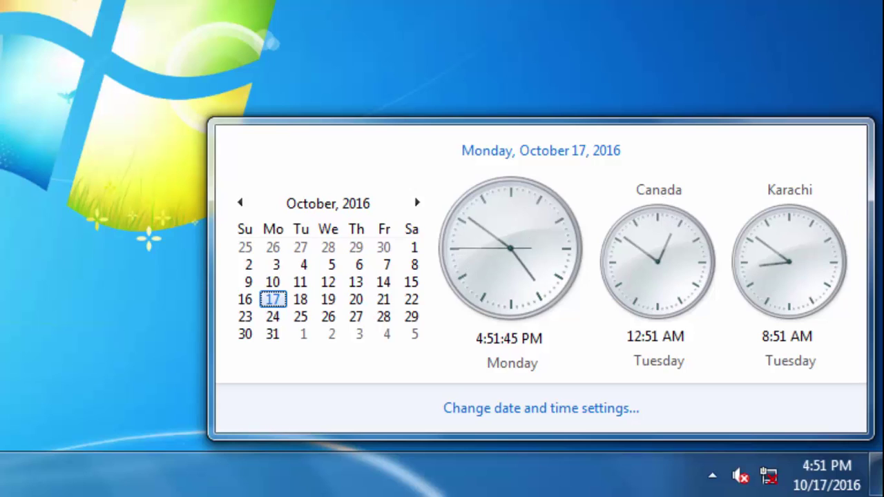
{"action": "right_click", "coordinate": [470, 1]}
{"action": "left_click", "coordinate": [755, 430]}
{"action": "left_click", "coordinate": [827, 474]}
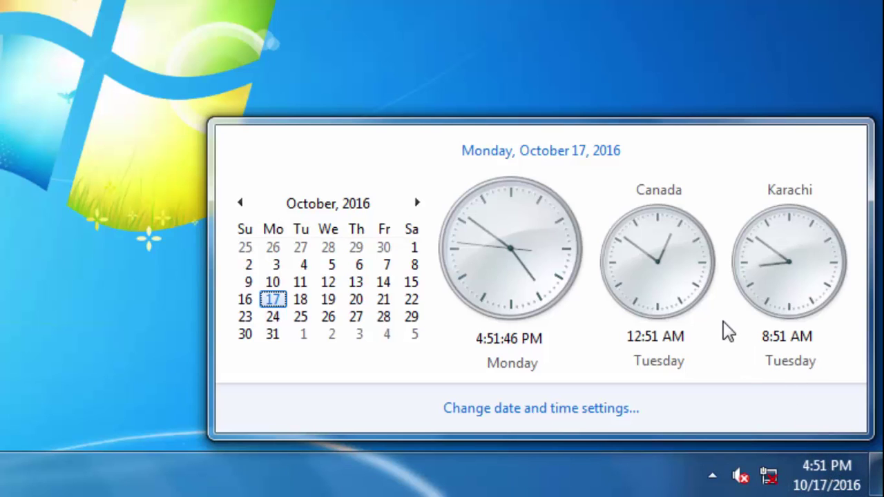
{"action": "right_click", "coordinate": [785, 375]}
{"action": "key", "text": "Escape"}
{"action": "left_click", "coordinate": [827, 474]}
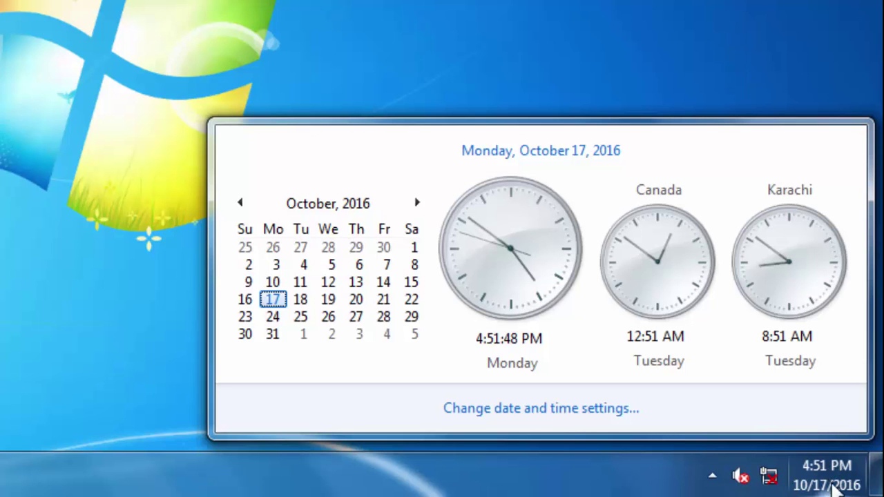